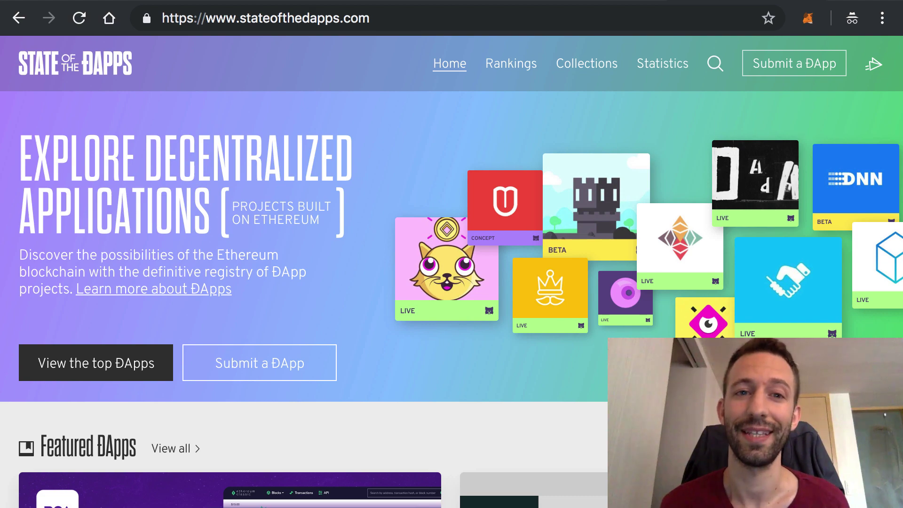
pyautogui.scroll(-2, 627, 294)
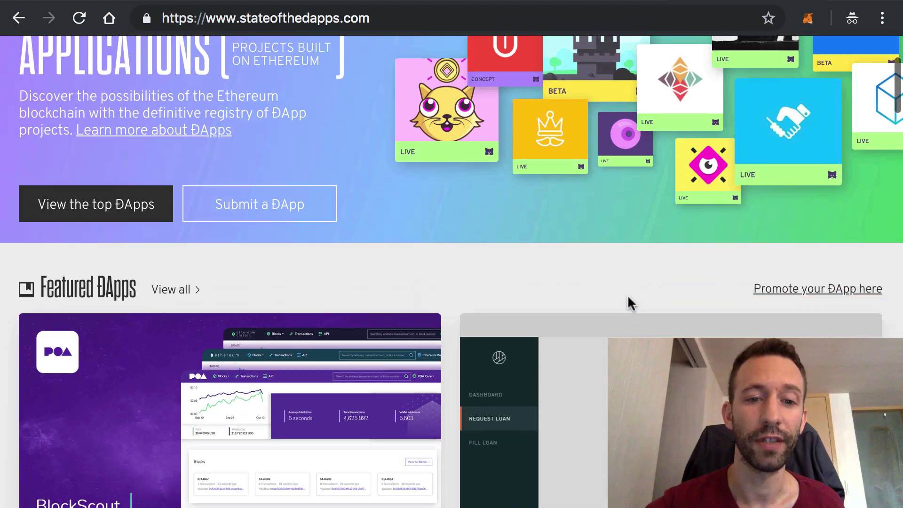
pyautogui.scroll(-2, 628, 303)
pyautogui.scroll(-3, 628, 303)
pyautogui.scroll(-3, 630, 303)
pyautogui.scroll(-2, 630, 303)
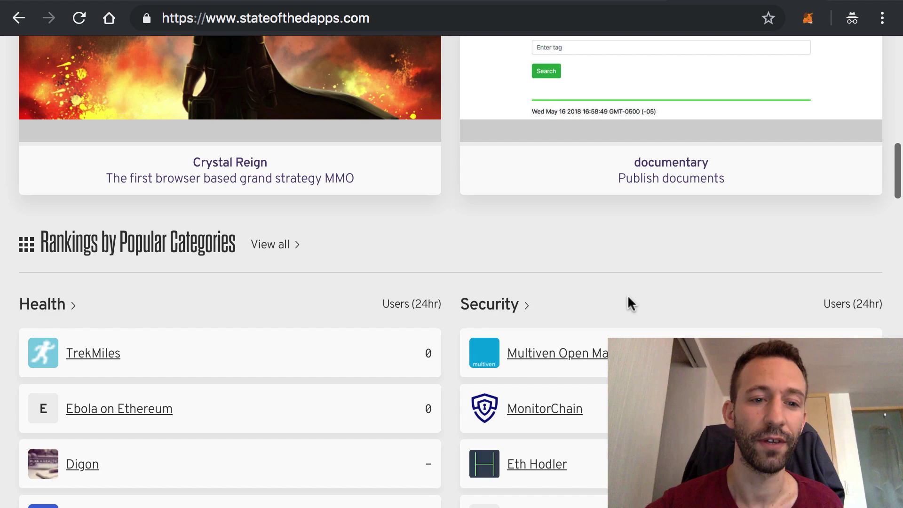
pyautogui.scroll(-1, 630, 303)
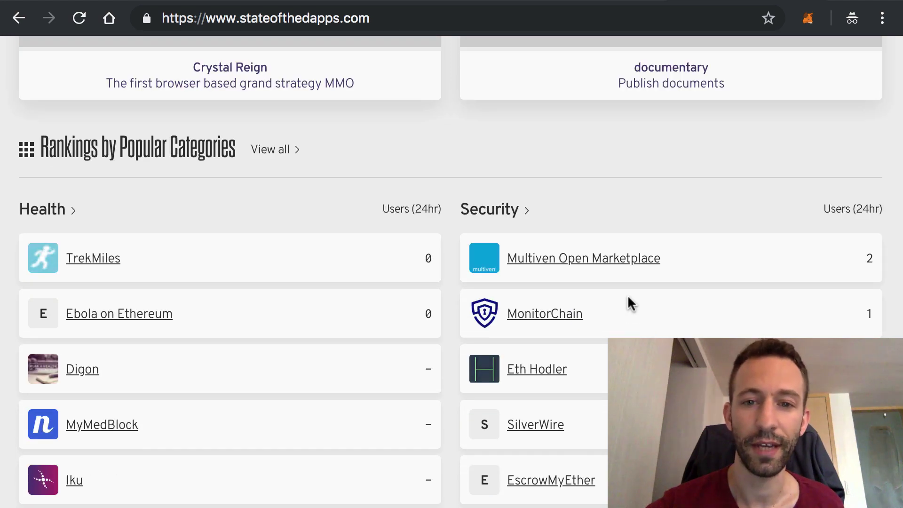
pyautogui.scroll(8, 631, 302)
pyautogui.scroll(5, 664, 212)
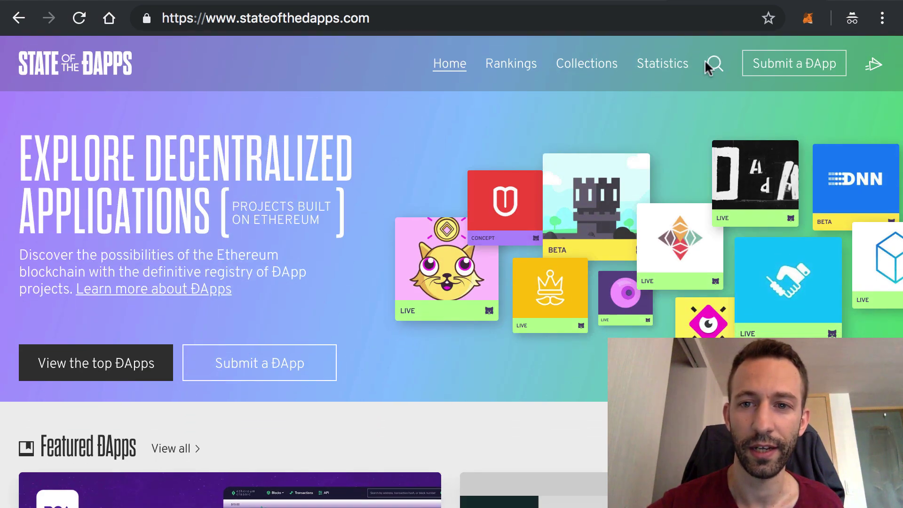
# Open the State of the DApps search page and focus the DApp name search field.
pyautogui.click(716, 71)
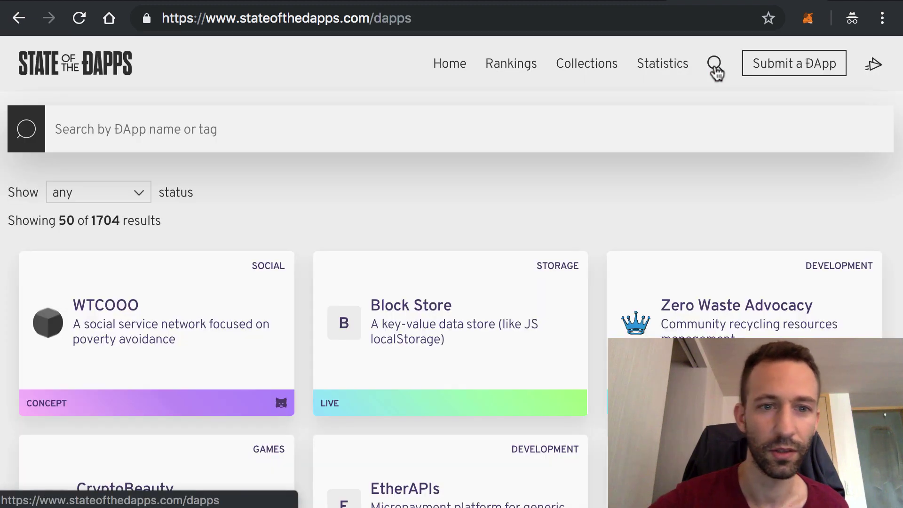
pyautogui.click(538, 119)
pyautogui.write('i')
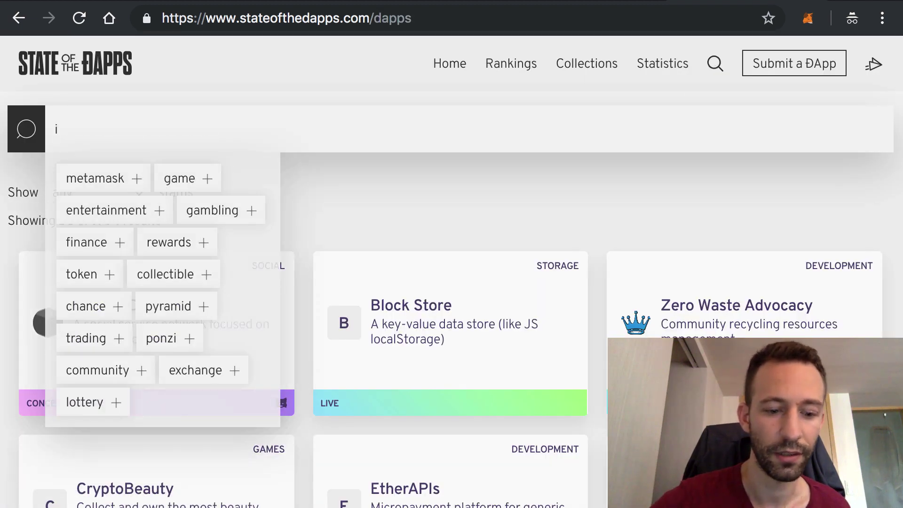
pyautogui.write('dex')
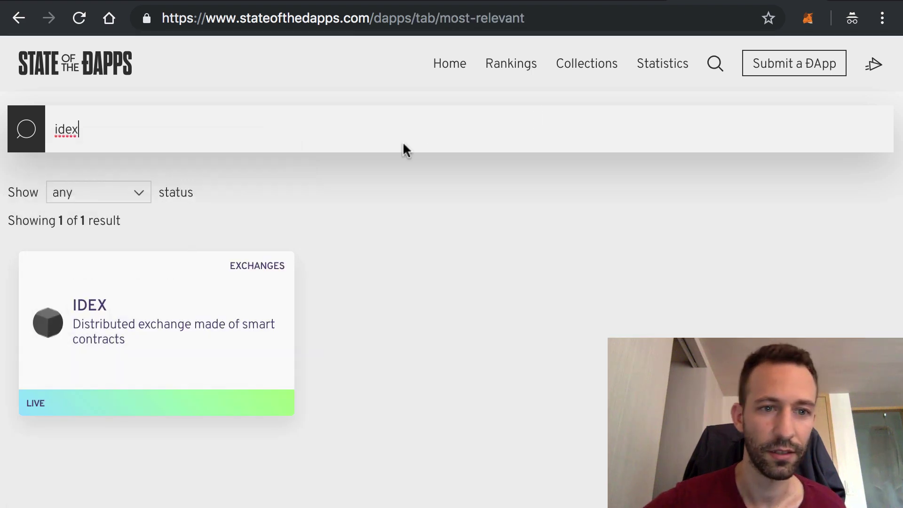
# Open the IDEX result's detail page to reach its Ethereum mainnet contract address.
pyautogui.click(113, 382)
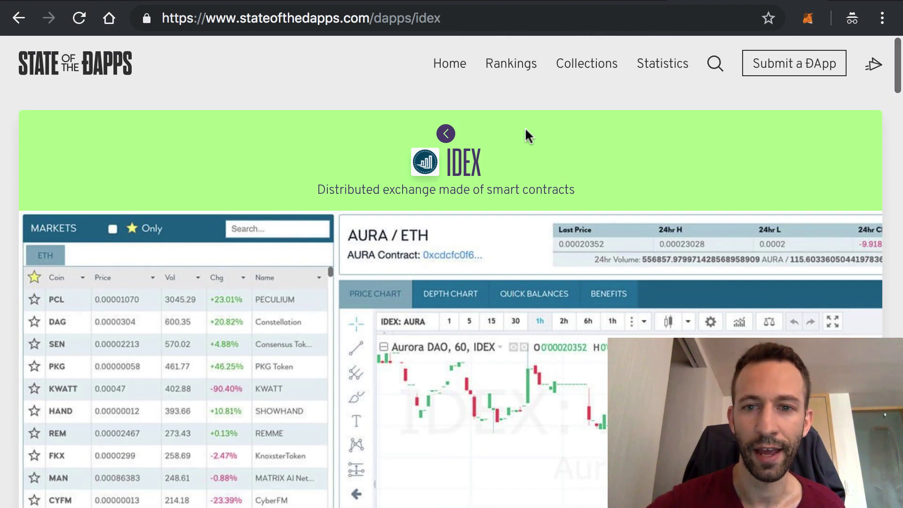
pyautogui.scroll(-1, 574, 139)
pyautogui.scroll(-2, 574, 139)
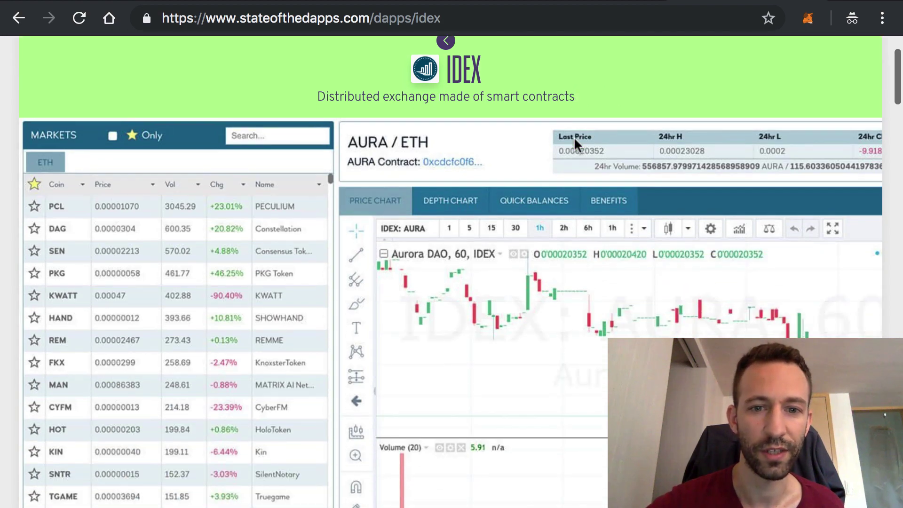
pyautogui.scroll(-3, 574, 139)
pyautogui.scroll(-2, 574, 139)
pyautogui.scroll(-4, 574, 145)
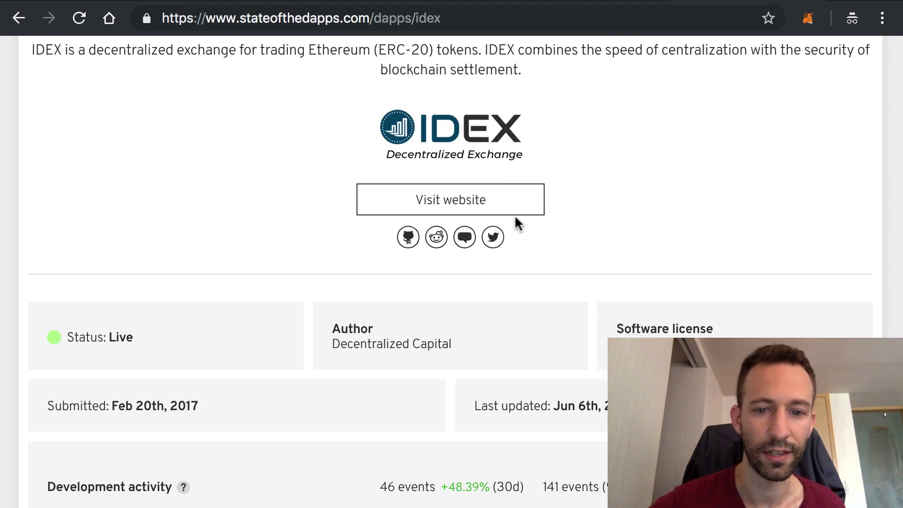
pyautogui.scroll(-4, 515, 217)
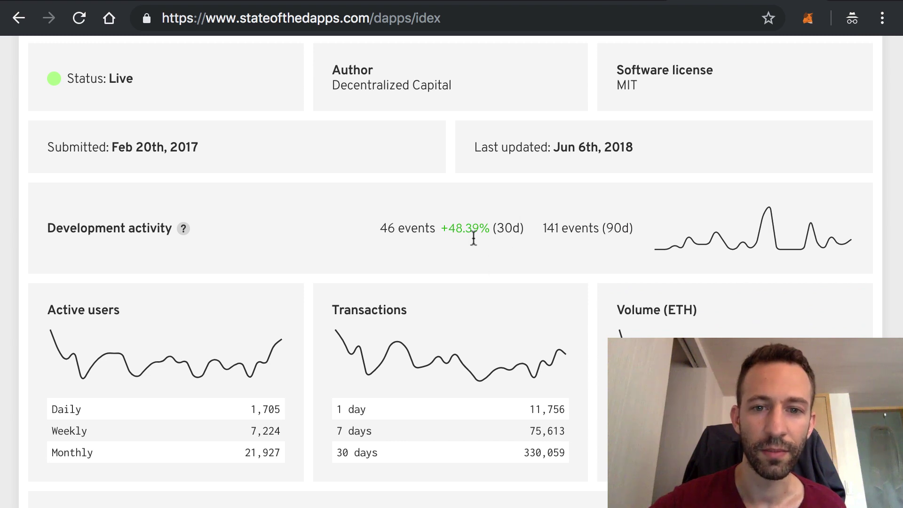
pyautogui.scroll(-5, 473, 240)
pyautogui.scroll(2, 471, 227)
pyautogui.scroll(1, 471, 228)
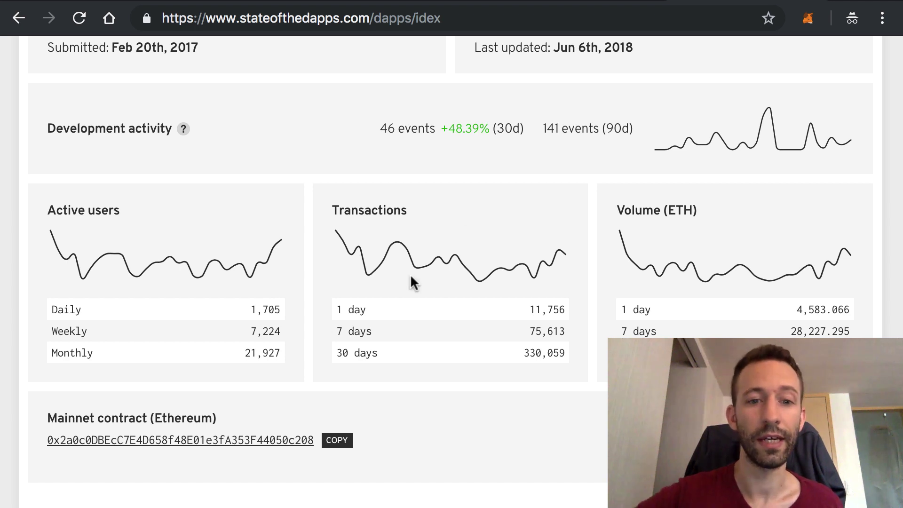
# Follow the IDEX mainnet contract address link to its Etherscan page.
pyautogui.click(266, 445)
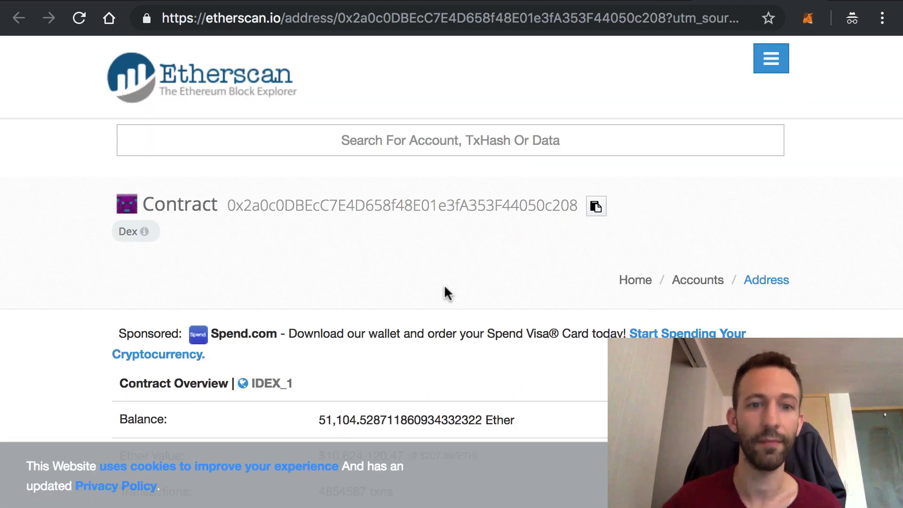
pyautogui.scroll(-1, 435, 220)
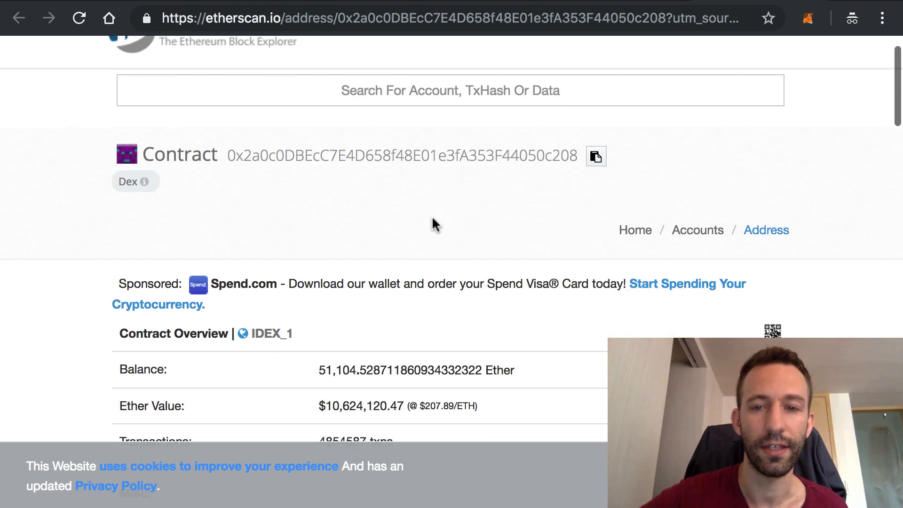
pyautogui.scroll(-1, 432, 219)
pyautogui.scroll(-1, 433, 219)
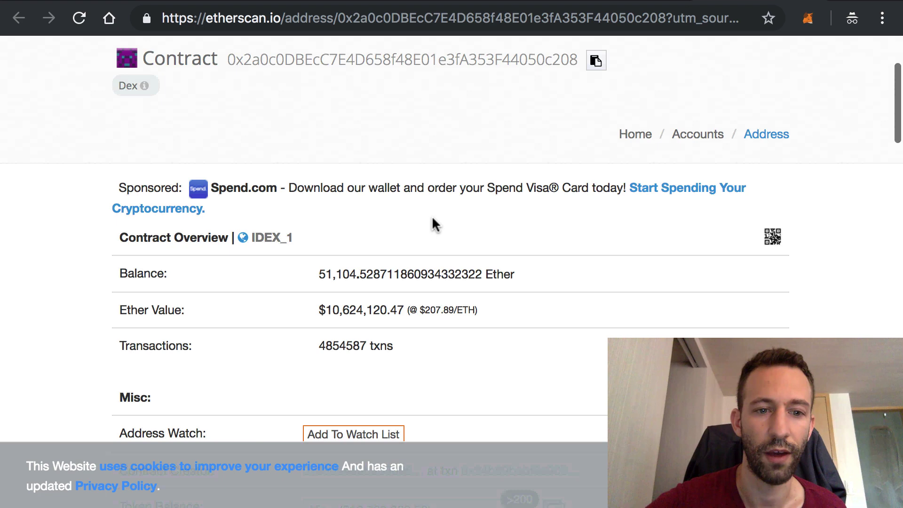
pyautogui.scroll(-2, 433, 220)
pyautogui.scroll(-3, 433, 219)
pyautogui.scroll(1, 423, 219)
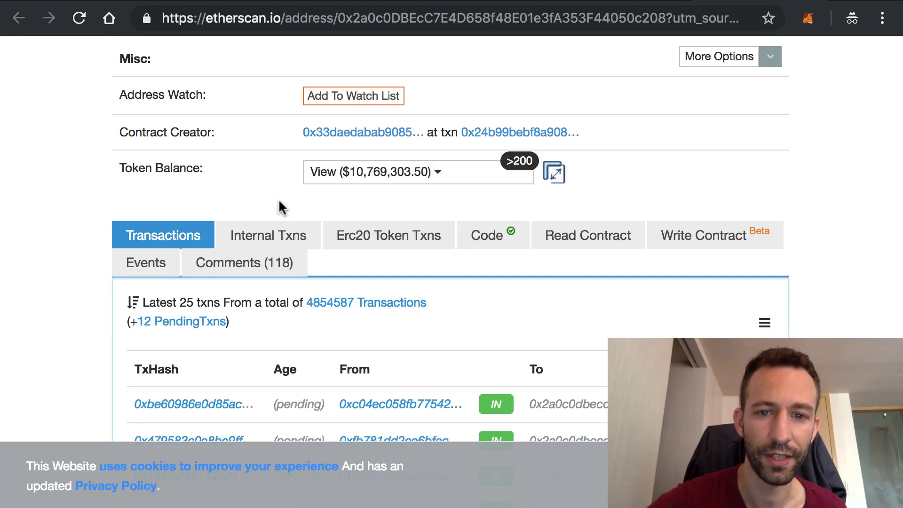
# Show the IDEX contract's verified source code on Etherscan's Code tab.
pyautogui.click(495, 240)
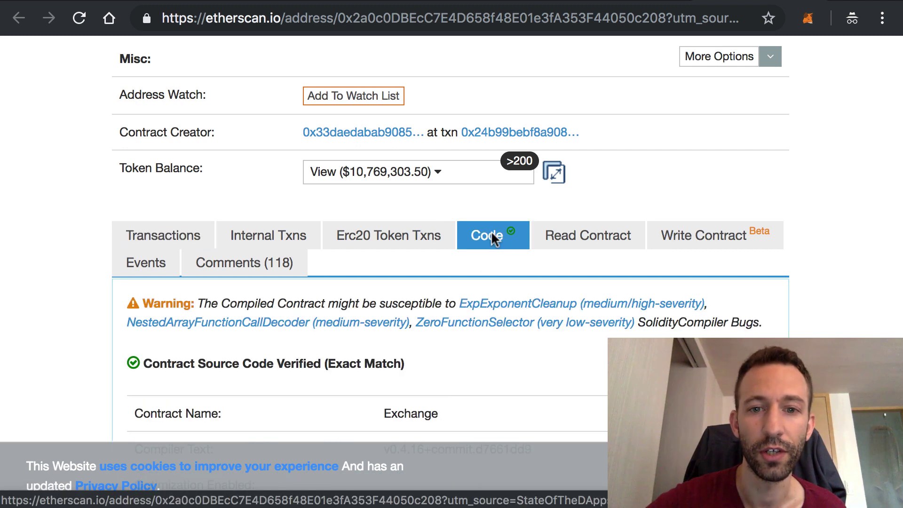
pyautogui.scroll(-2, 442, 223)
pyautogui.scroll(-2, 443, 223)
pyautogui.scroll(-1, 443, 224)
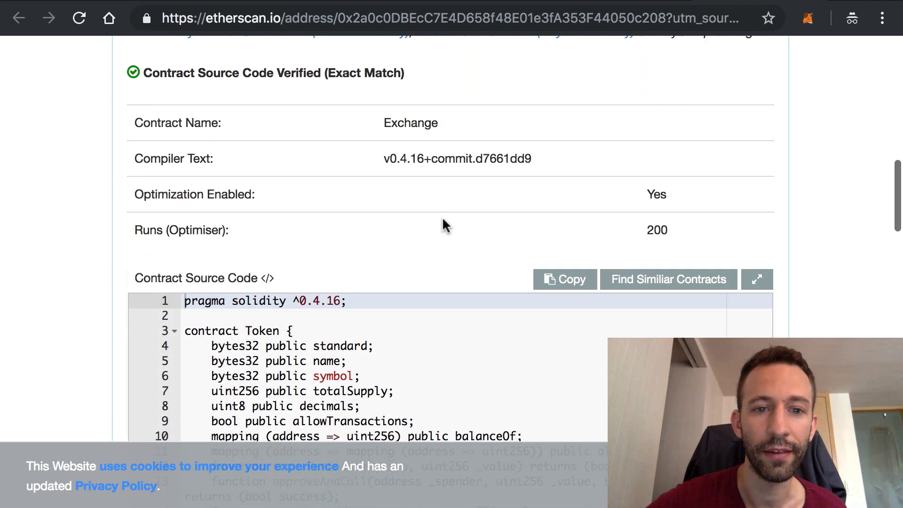
pyautogui.scroll(-1, 442, 224)
pyautogui.scroll(-1, 426, 222)
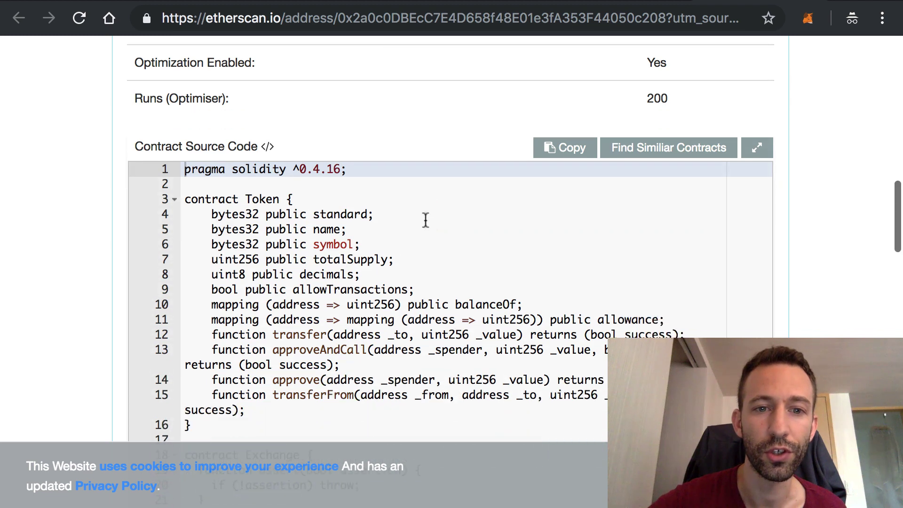
pyautogui.scroll(-2, 420, 232)
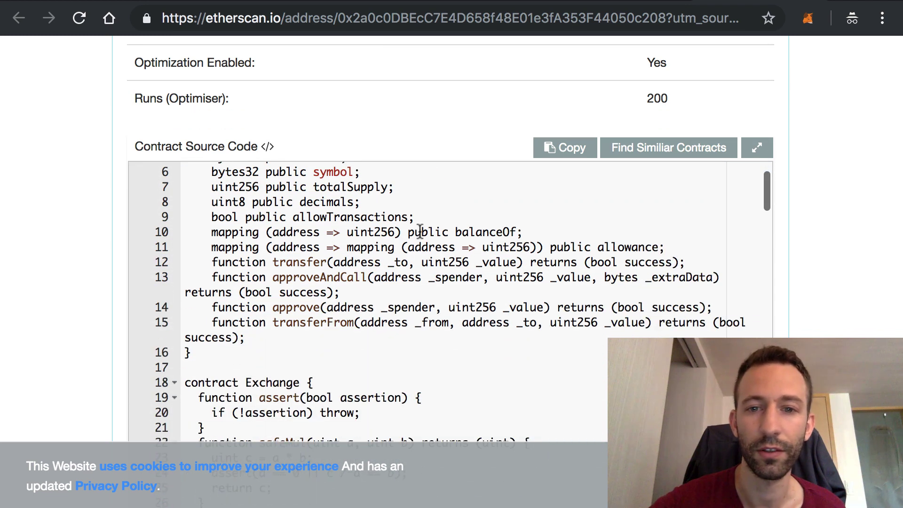
pyautogui.scroll(2, 419, 231)
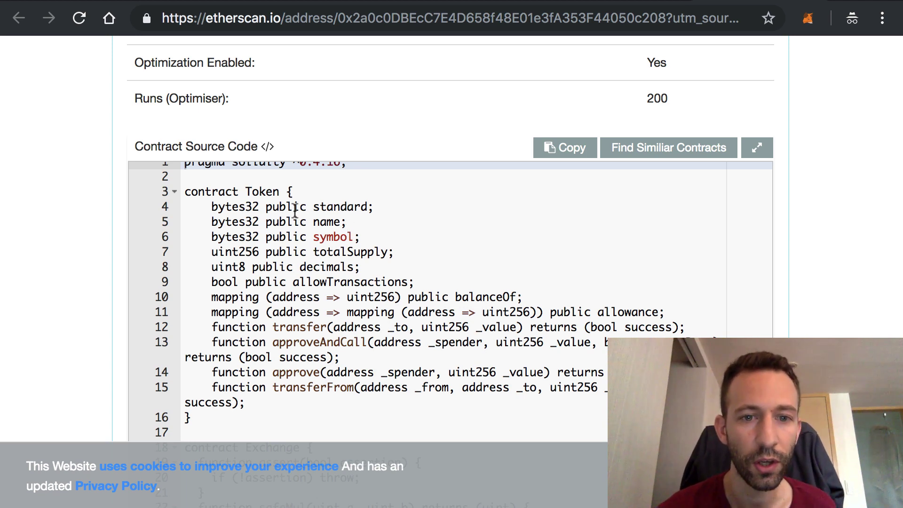
pyautogui.scroll(-3, 316, 251)
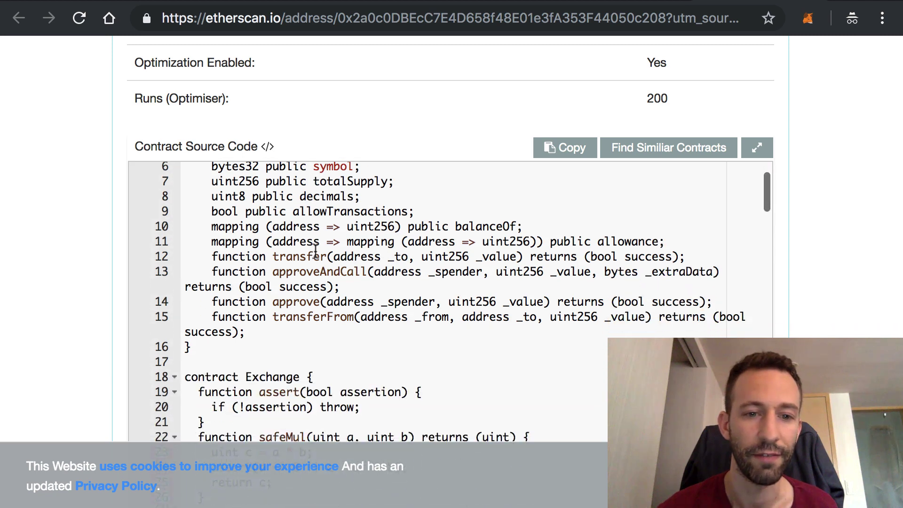
pyautogui.scroll(-3, 311, 252)
pyautogui.scroll(-1, 307, 252)
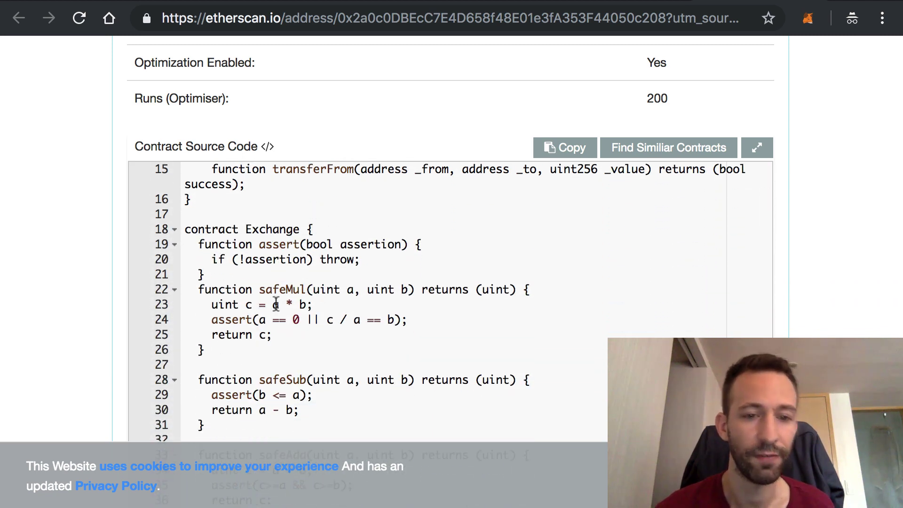
pyautogui.scroll(-5, 280, 300)
pyautogui.scroll(-1, 388, 285)
pyautogui.scroll(-7, 388, 284)
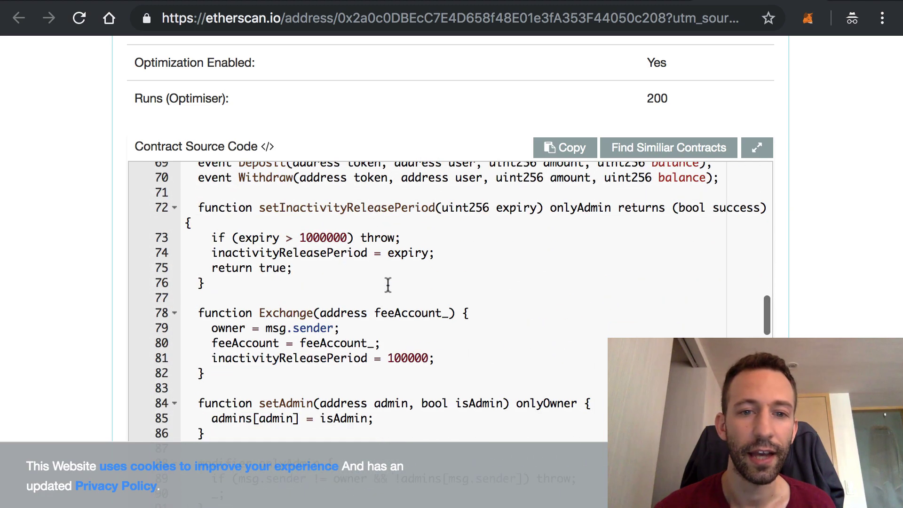
pyautogui.scroll(-2, 387, 284)
pyautogui.scroll(-3, 388, 284)
pyautogui.scroll(-3, 388, 284)
pyautogui.scroll(-3, 387, 285)
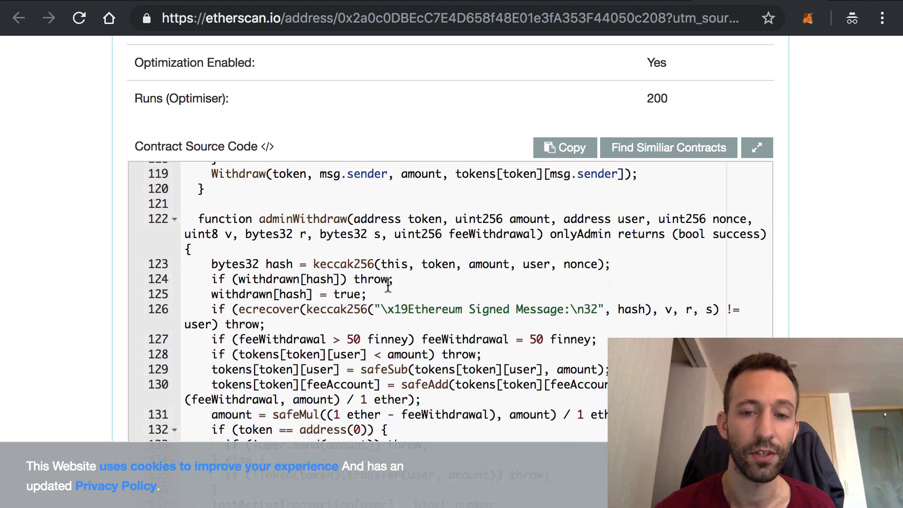
pyautogui.scroll(-1, 388, 284)
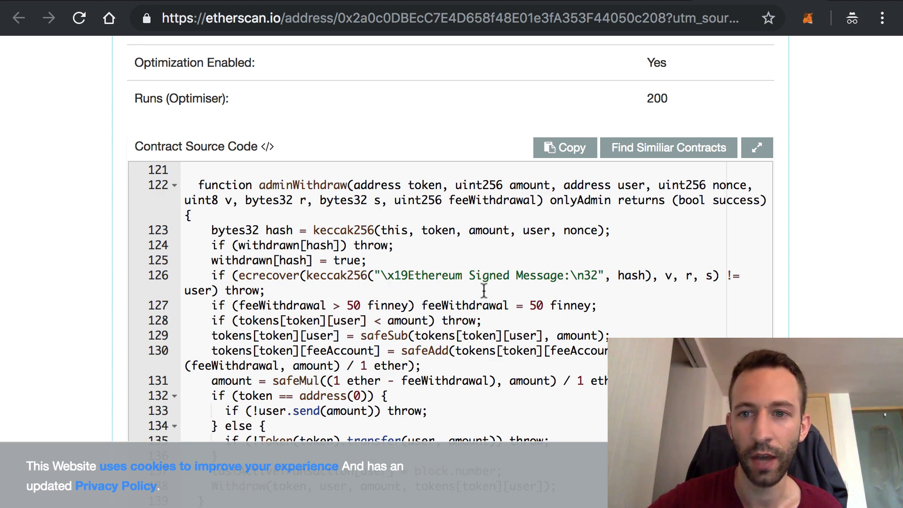
pyautogui.scroll(1, 484, 290)
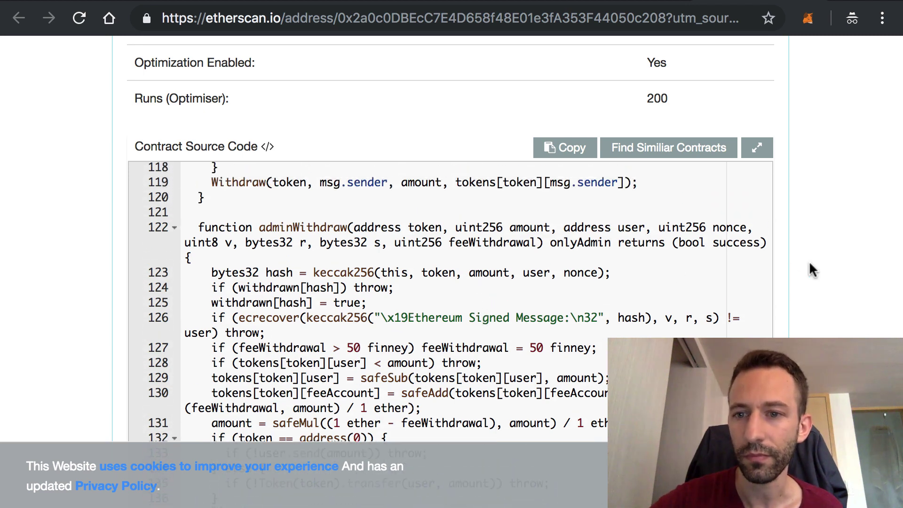
pyautogui.scroll(15, 829, 274)
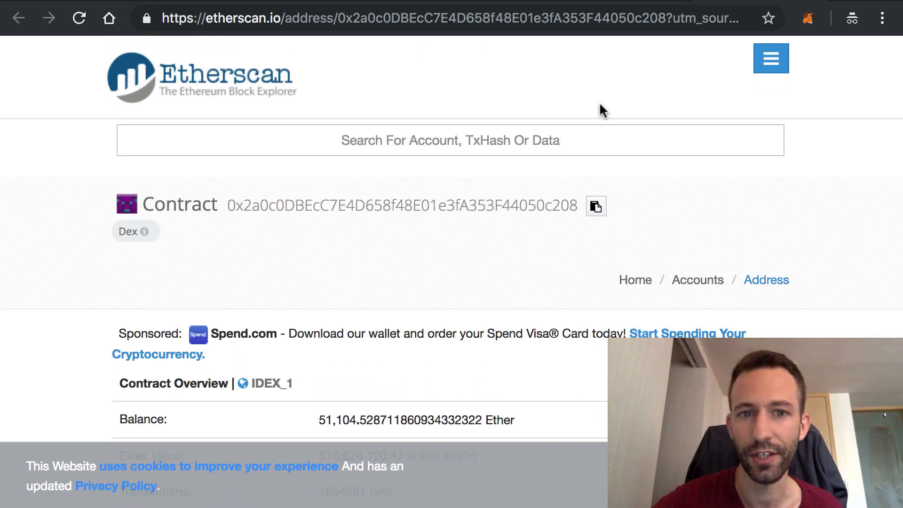
# Search Etherscan for 'idex' to list matching suggestions including IDEX_1.
pyautogui.click(503, 141)
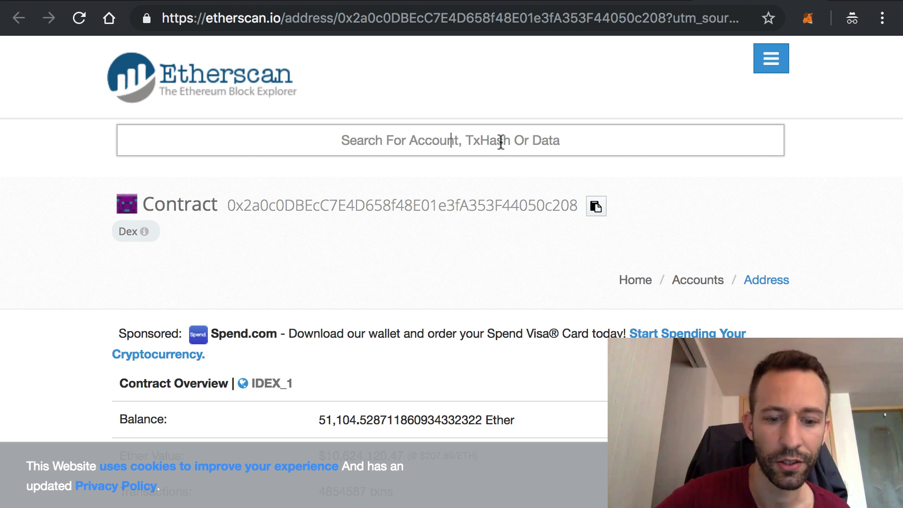
pyautogui.write('idex')
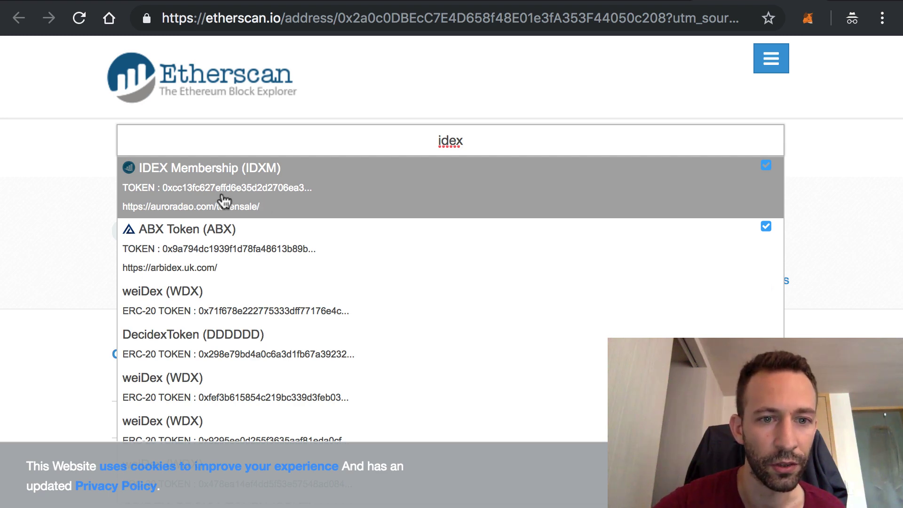
pyautogui.scroll(-1, 264, 226)
pyautogui.scroll(-4, 265, 227)
pyautogui.scroll(-3, 265, 227)
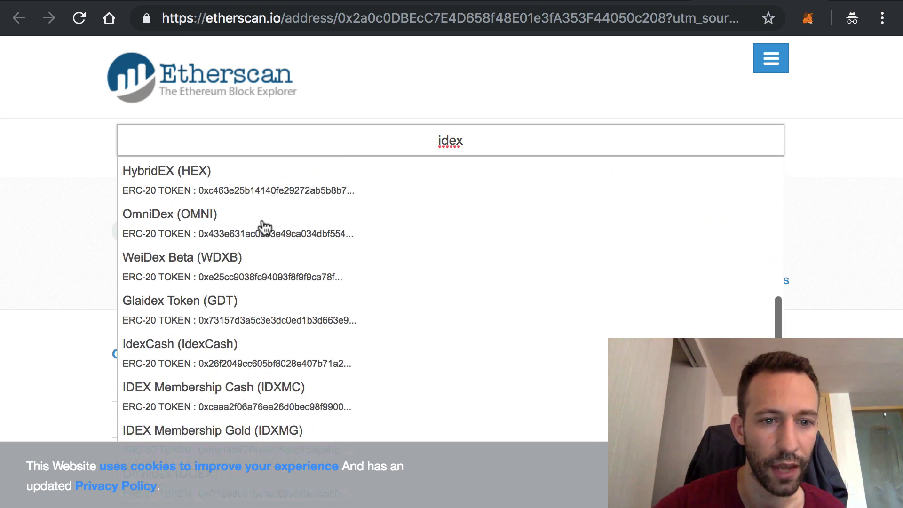
pyautogui.scroll(-3, 265, 227)
pyautogui.scroll(-3, 265, 226)
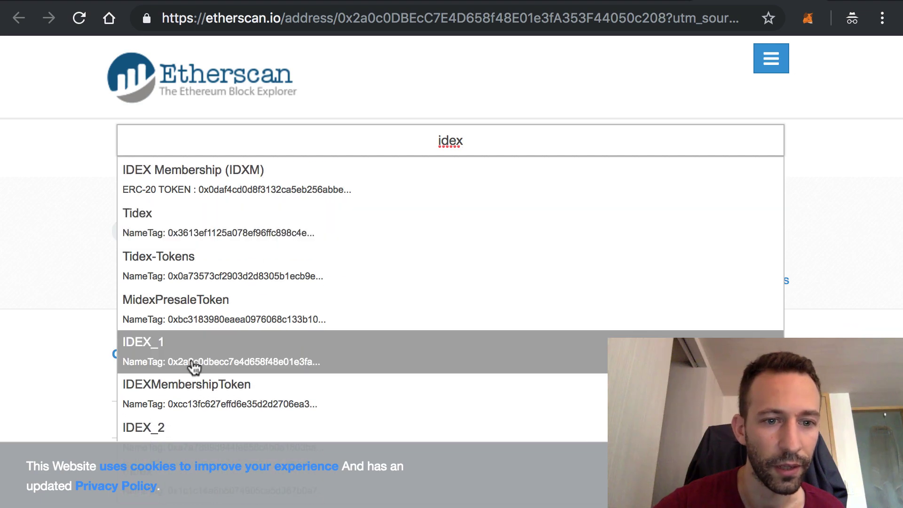
# Open the IDEX_1 contract page, review its transactions, and return to the header search box.
pyautogui.click(181, 366)
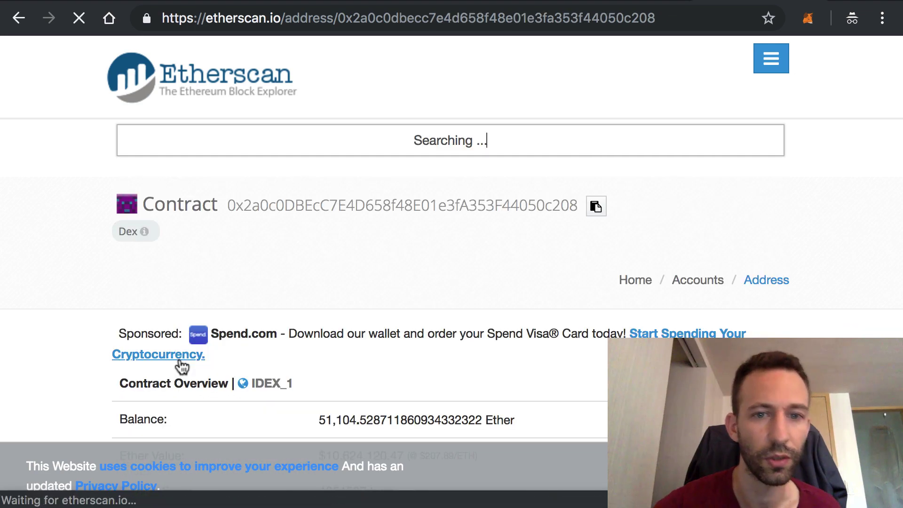
pyautogui.scroll(-2, 309, 229)
pyautogui.scroll(-5, 310, 228)
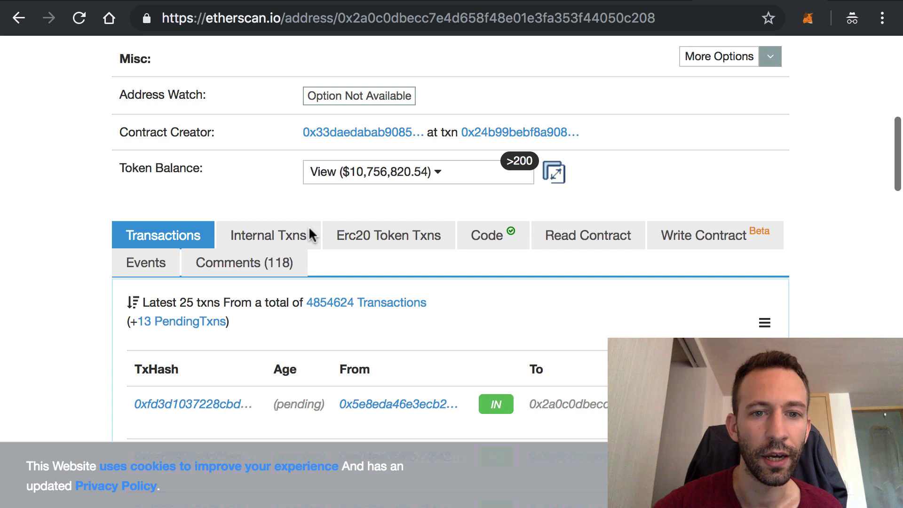
pyautogui.scroll(-3, 309, 227)
pyautogui.scroll(2, 309, 228)
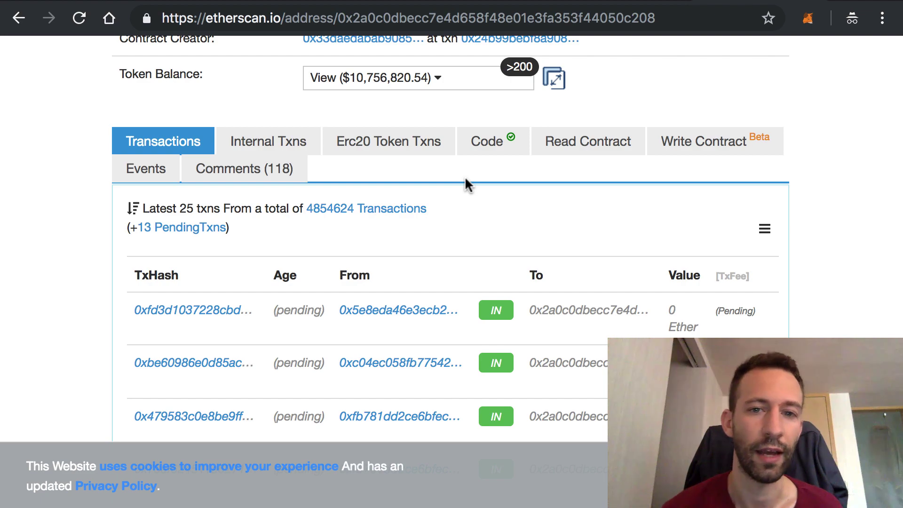
pyautogui.scroll(10, 457, 189)
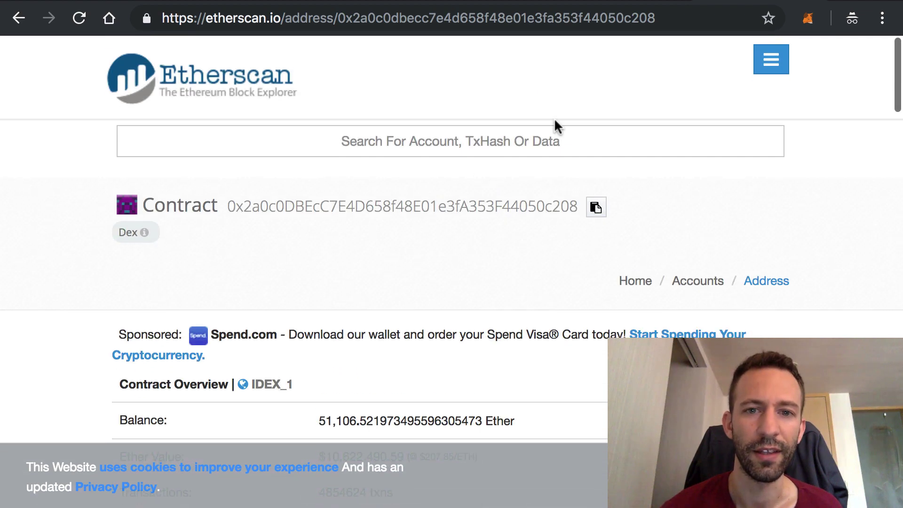
pyautogui.click(516, 143)
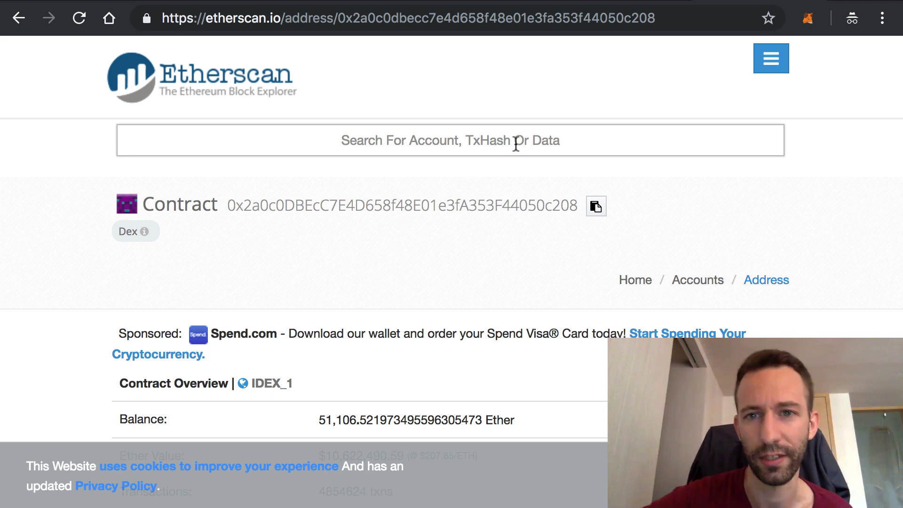
# Close the Etherscan tab to return to the IDEX page on State of the DApps.
pyautogui.hotkey('ctrl', 'w')
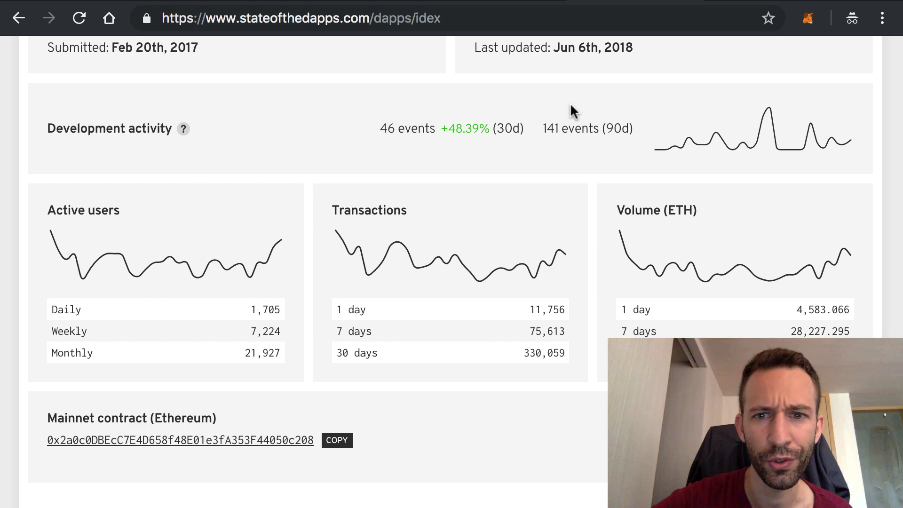
pyautogui.scroll(15, 557, 224)
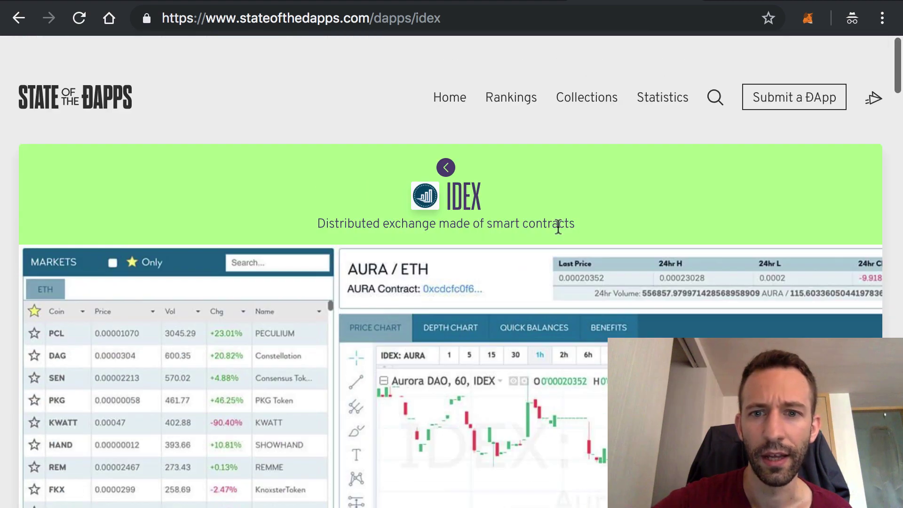